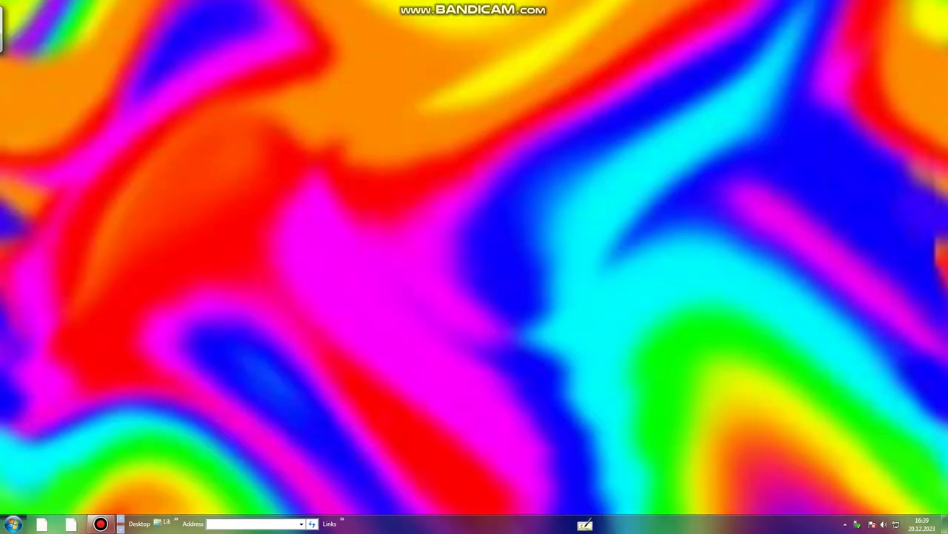
Step: Open the desktop's Personalization settings maximized and apply the Windows 7 Basic theme, leaving the desktop background choices unsaved
right_click(888, 269)
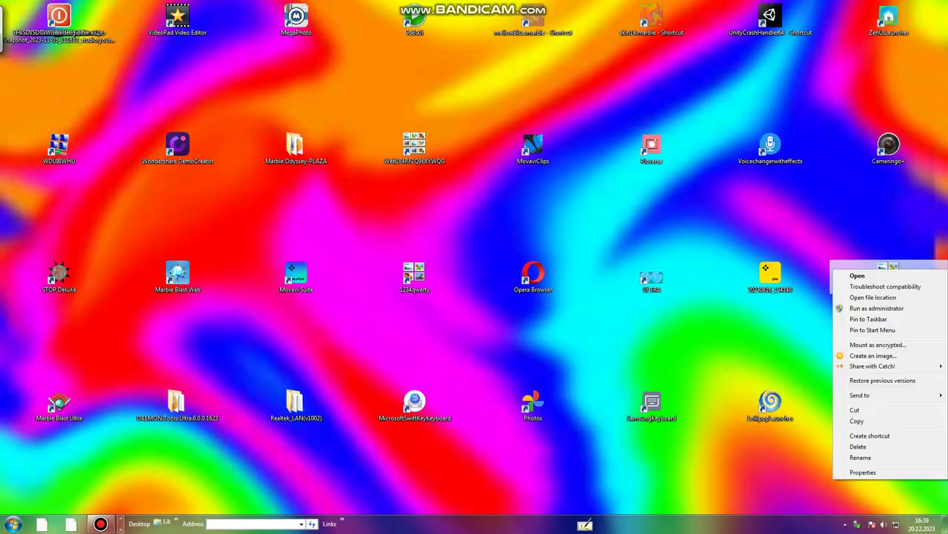
right_click(603, 350)
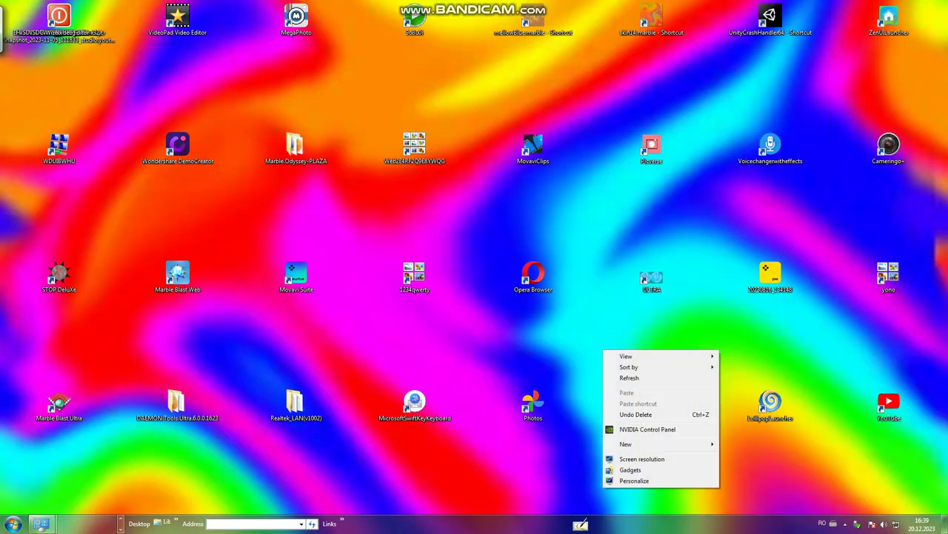
left_click(634, 480)
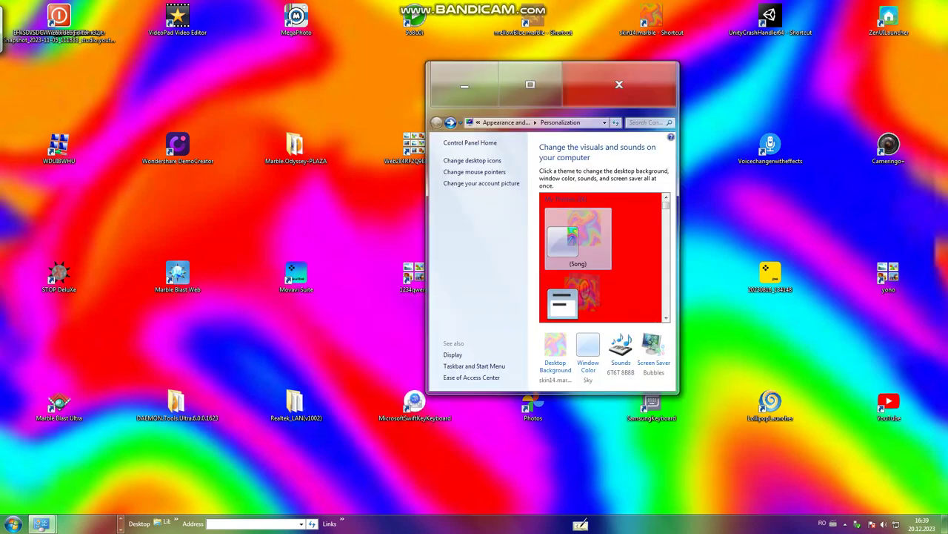
left_click(530, 84)
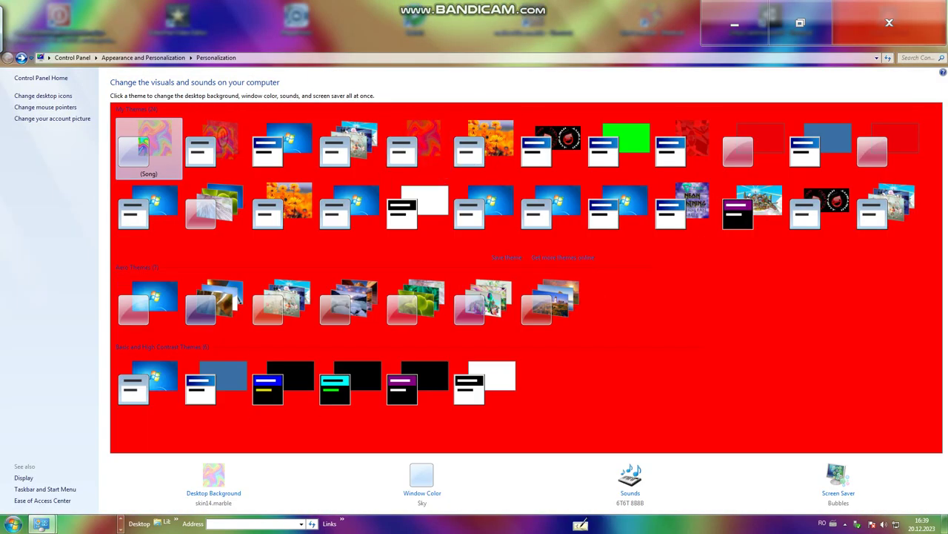
left_click(148, 381)
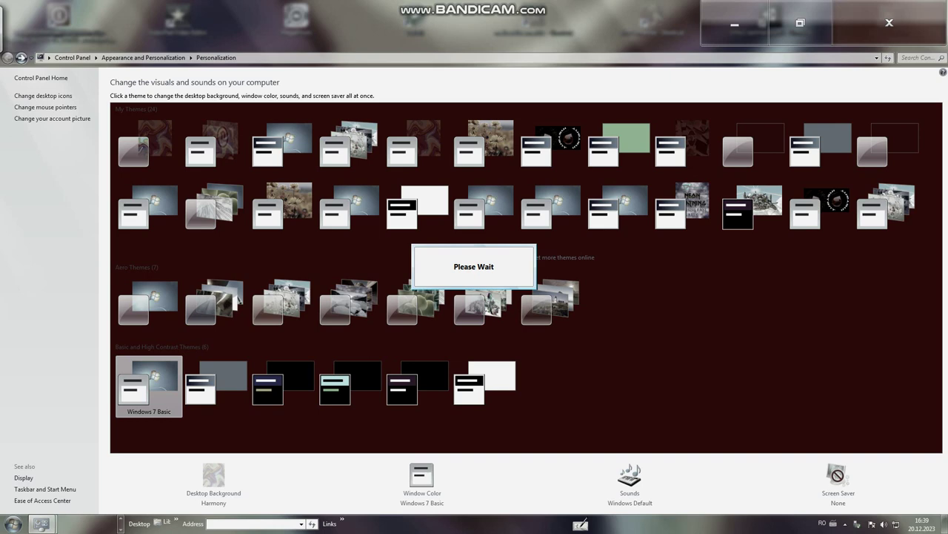
left_click(213, 478)
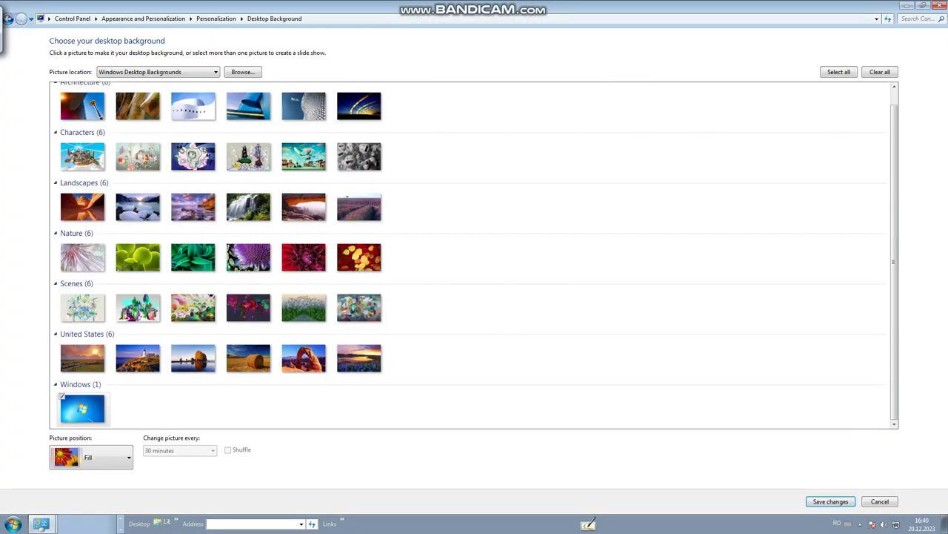
left_click(881, 500)
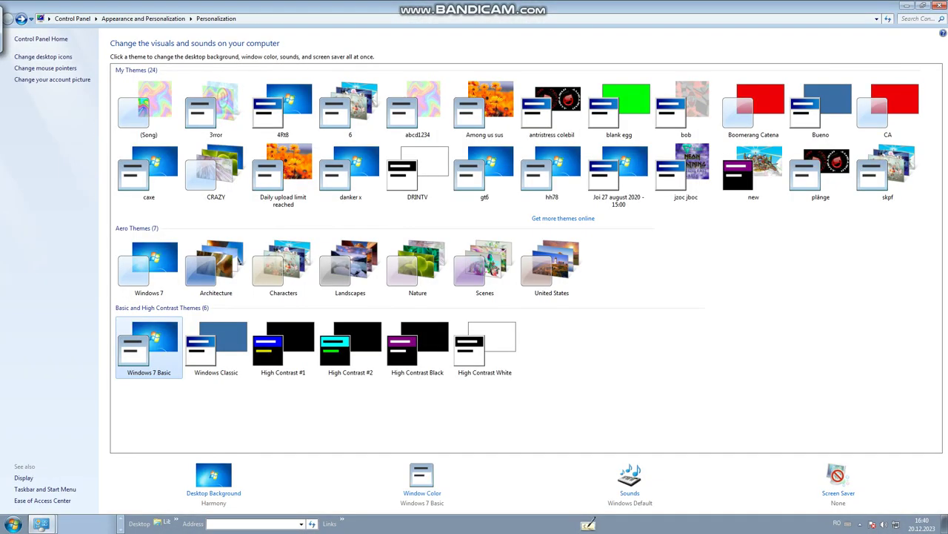
Step: Lock the computer
left_click(13, 524)
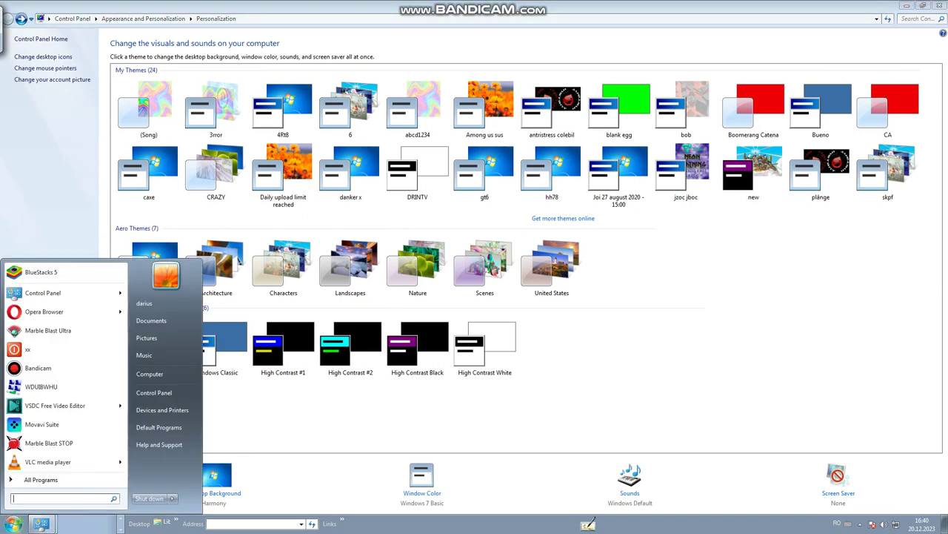
mouse_move(173, 499)
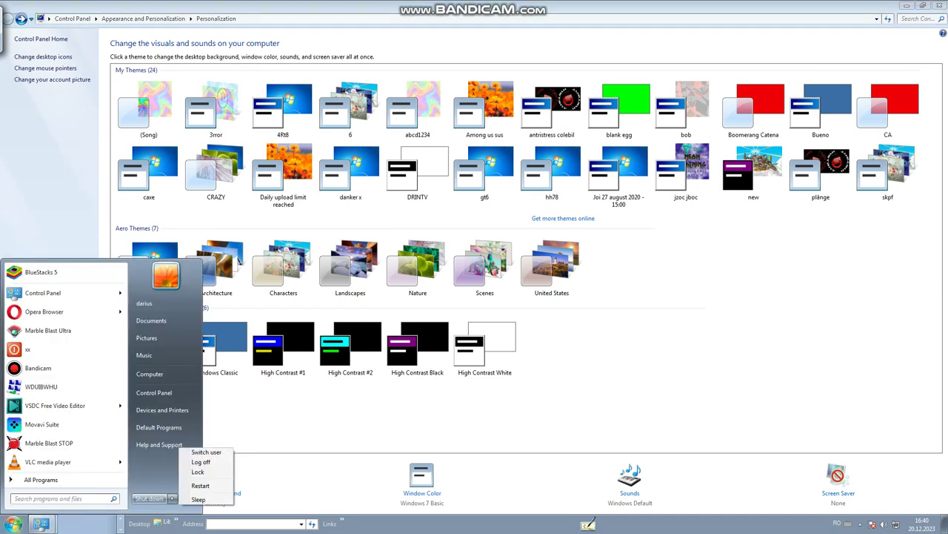
left_click(213, 472)
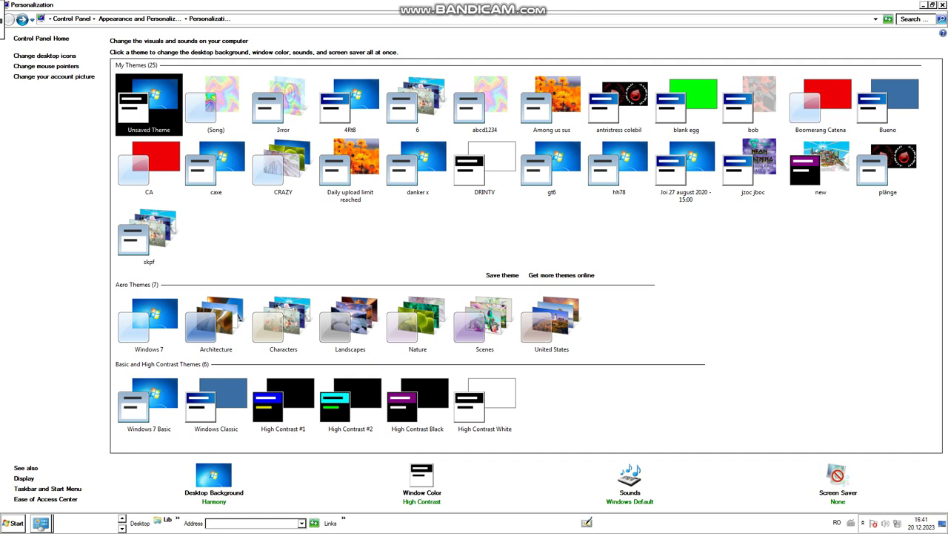
Step: Try to apply the Windows picture as the desktop background and minimize the settings window to check the desktop
left_click(213, 485)
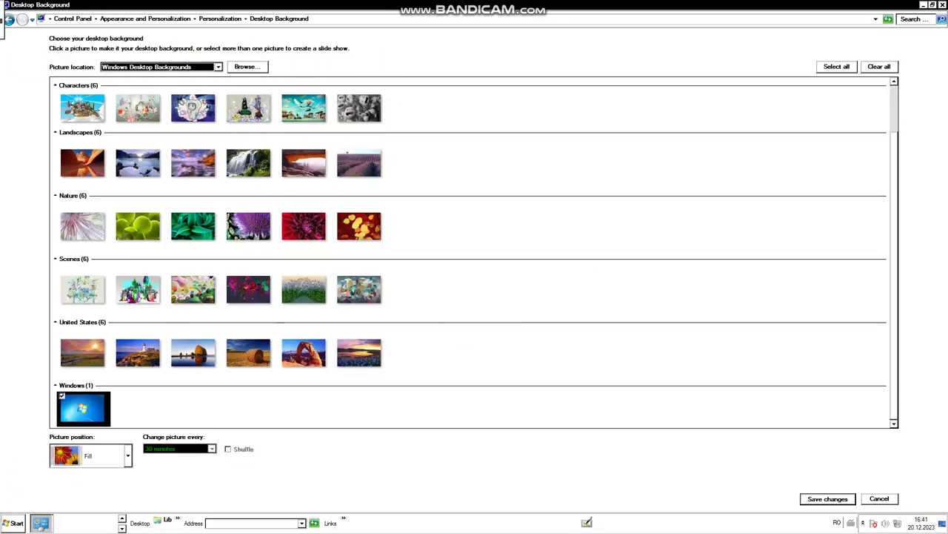
left_click(828, 498)
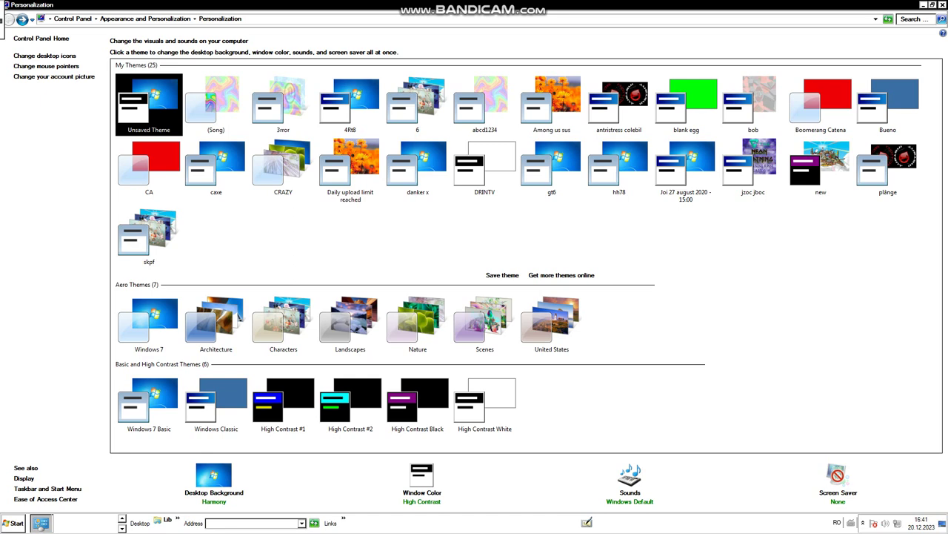
left_click(924, 5)
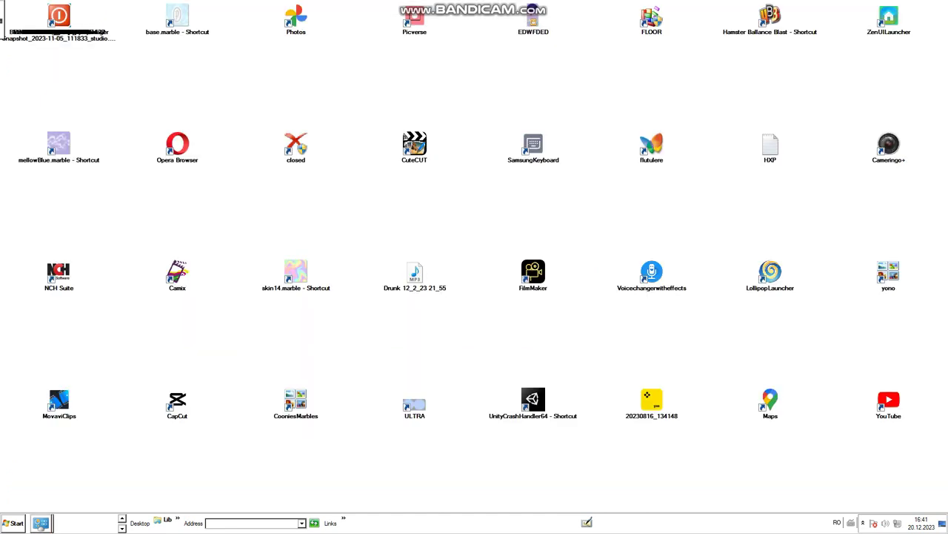
Step: Reopen the Personalization settings maximized and set the sound scheme to Raga
right_click(325, 329)
left_click(371, 439)
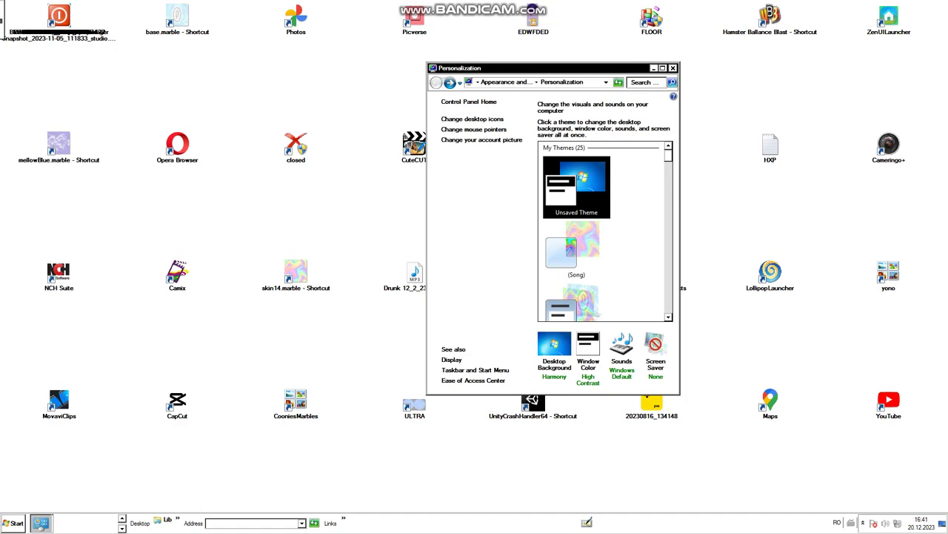
left_click(662, 68)
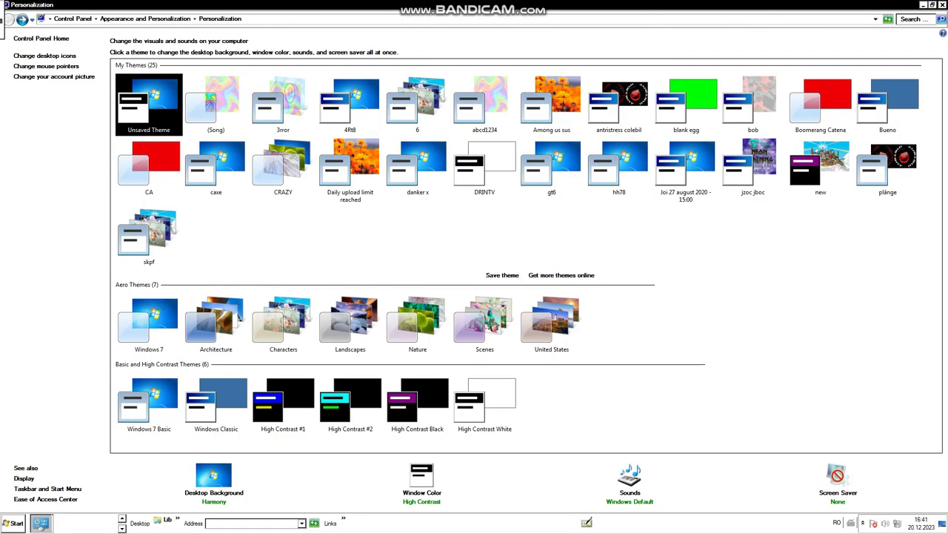
left_click(629, 482)
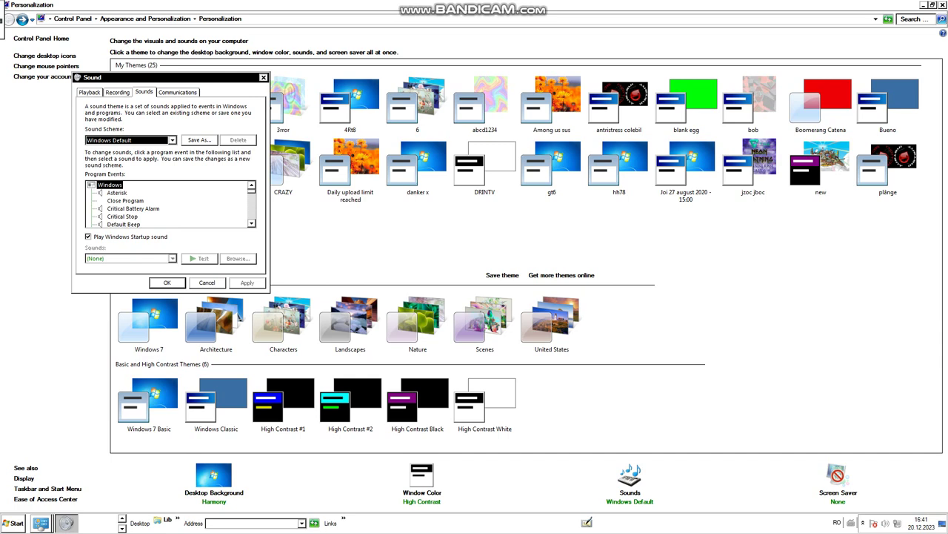
left_click(127, 139)
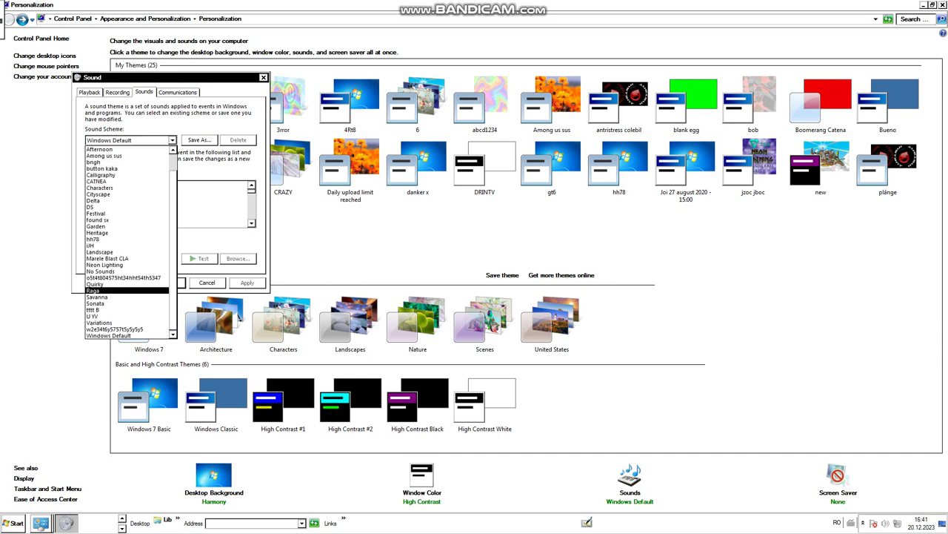
left_click(126, 291)
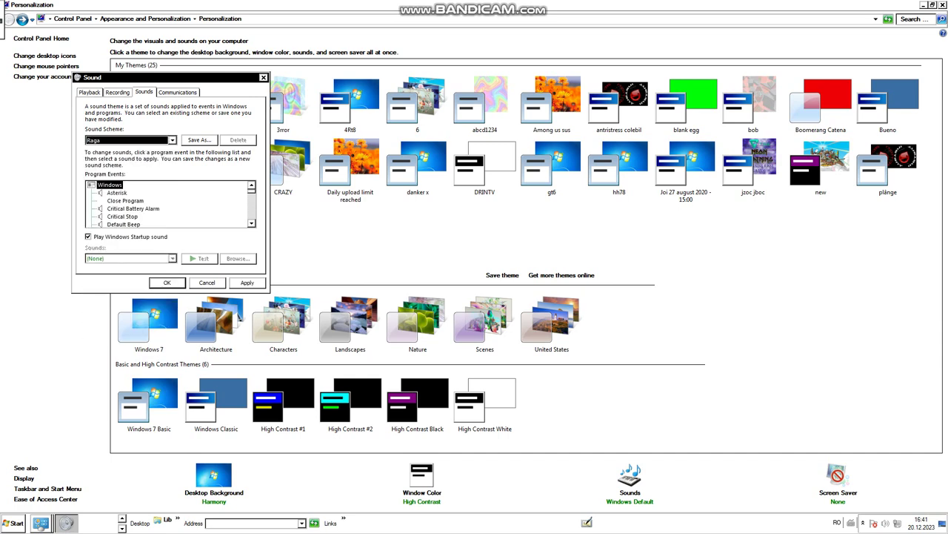
left_click(167, 283)
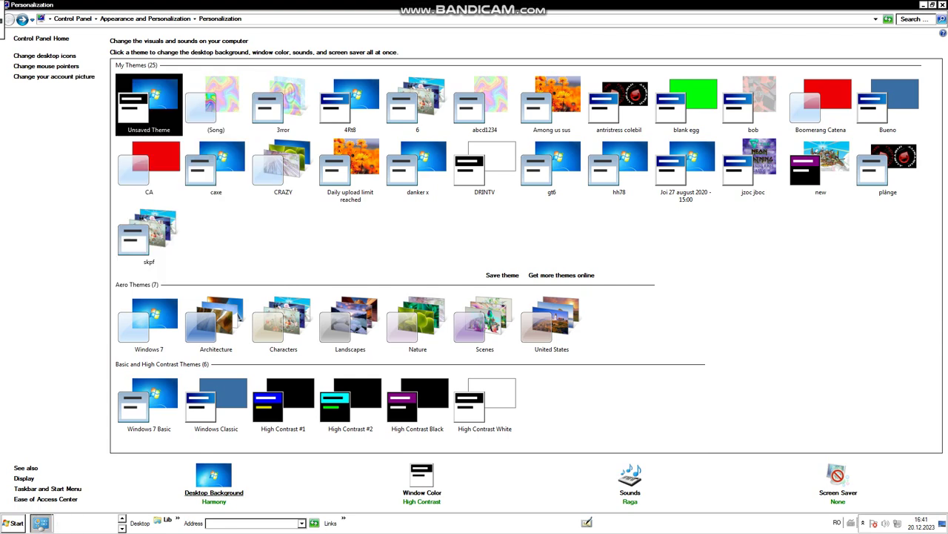
Step: Set the desktop background to a dark green from Solid Colors and save the change
left_click(213, 485)
left_click(161, 66)
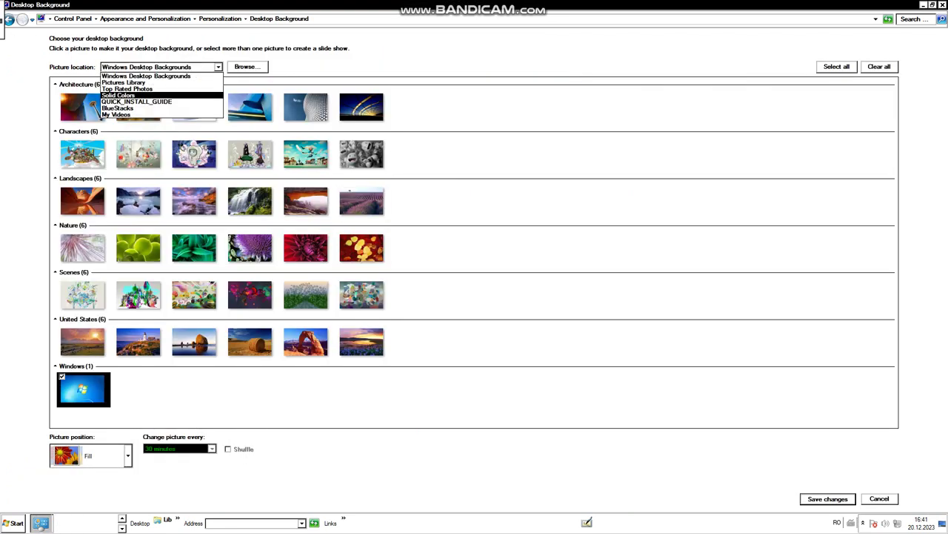
left_click(152, 94)
left_click(611, 93)
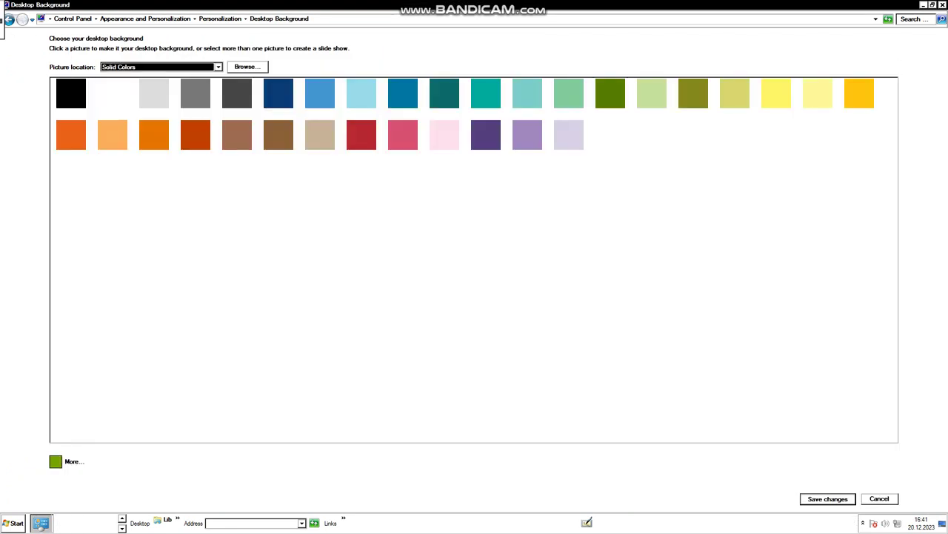
left_click(828, 499)
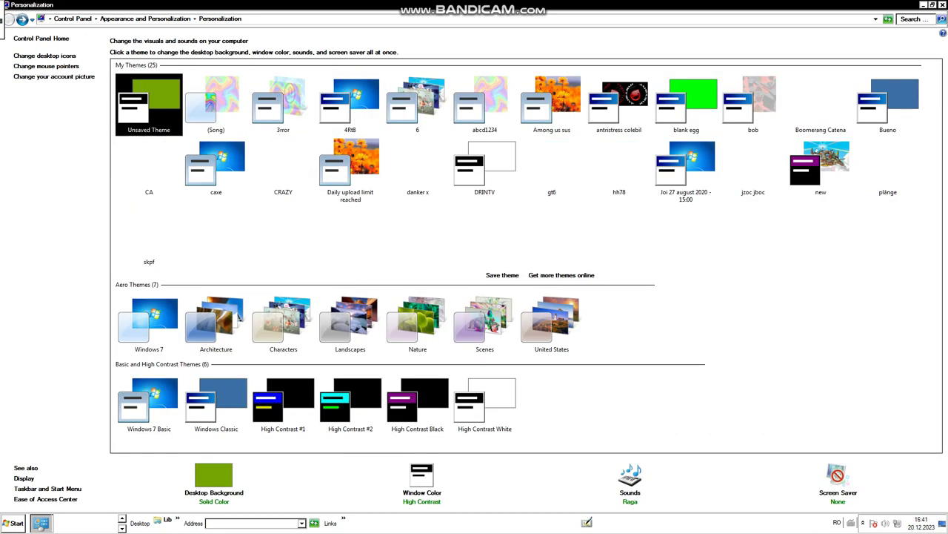
Step: Switch the desktop background to the Windows picture from Windows Desktop Backgrounds and save the change
left_click(213, 481)
left_click(162, 66)
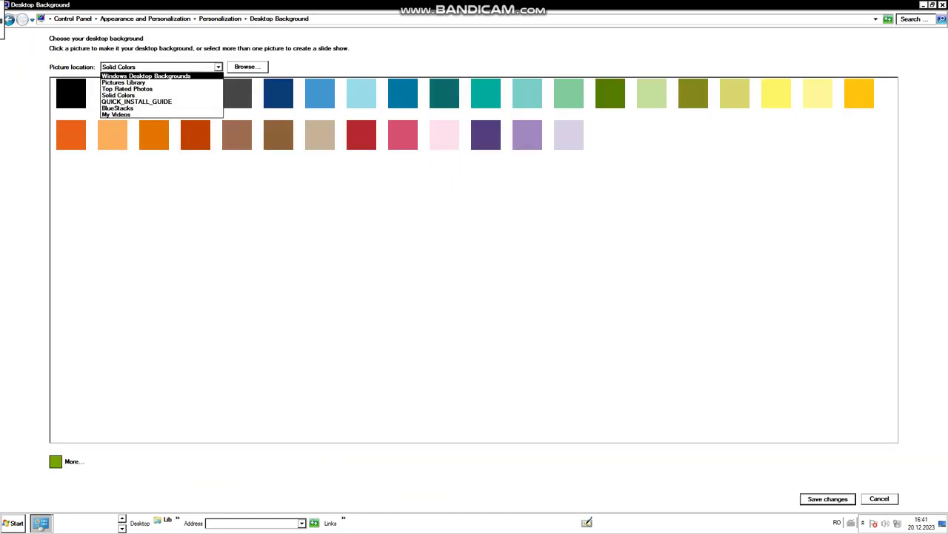
left_click(152, 76)
left_click(828, 499)
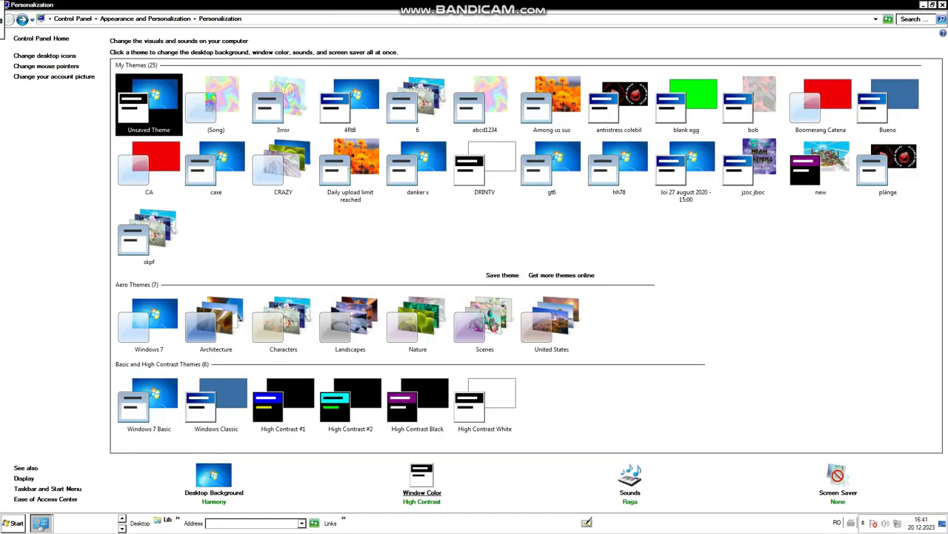
Step: In the window color and appearance settings, set both the Window item's text color and its Color 1 to red
left_click(423, 481)
left_click(178, 291)
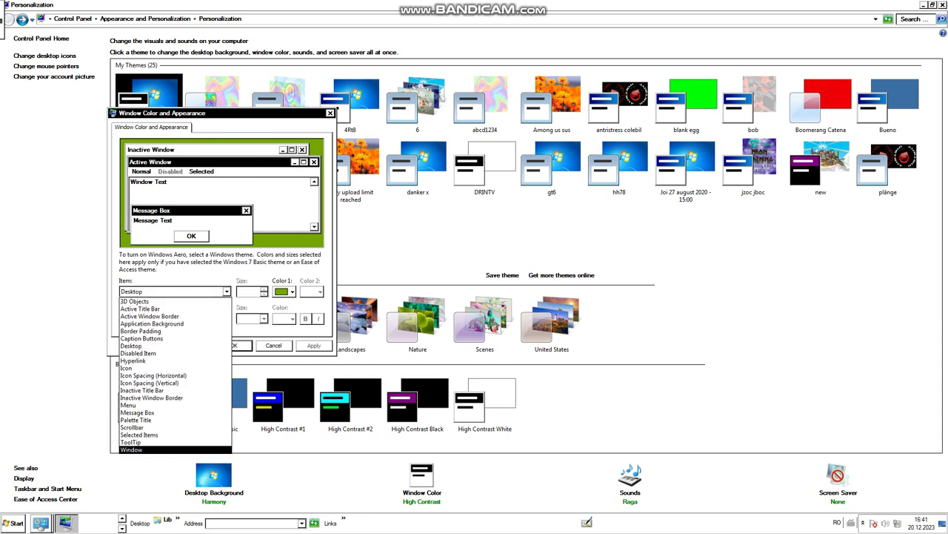
left_click(163, 449)
left_click(284, 319)
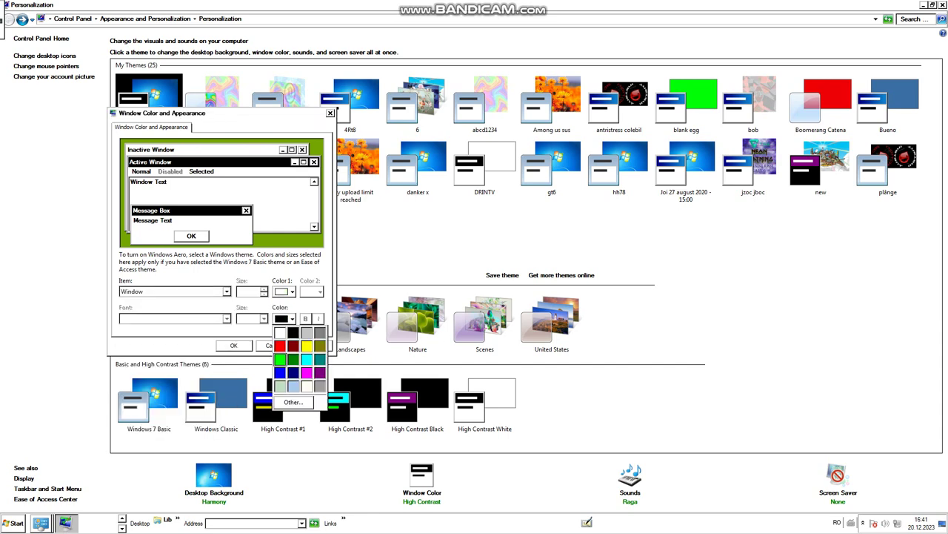
left_click(280, 345)
left_click(285, 291)
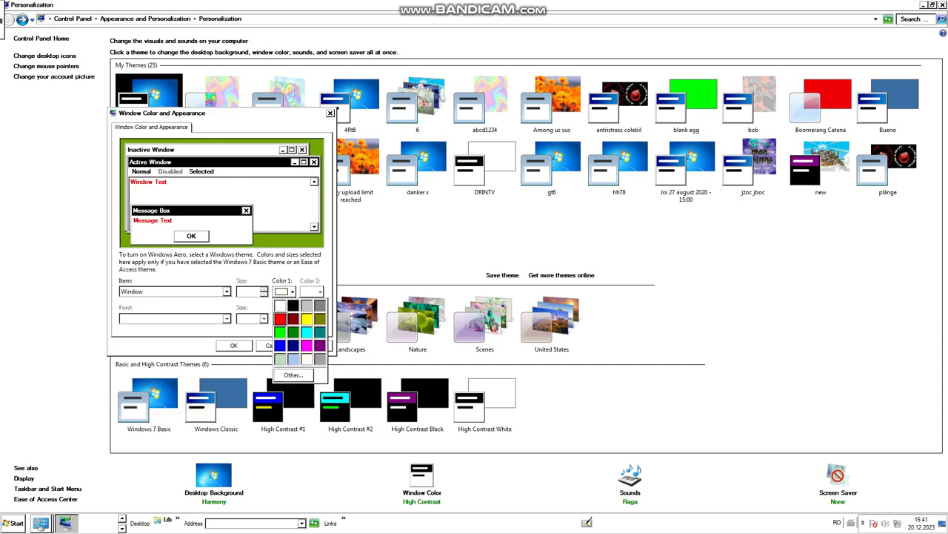
left_click(280, 317)
Step: Set the Active Title Bar's font size to 24 and its bar size to 100
left_click(226, 291)
left_click(215, 301)
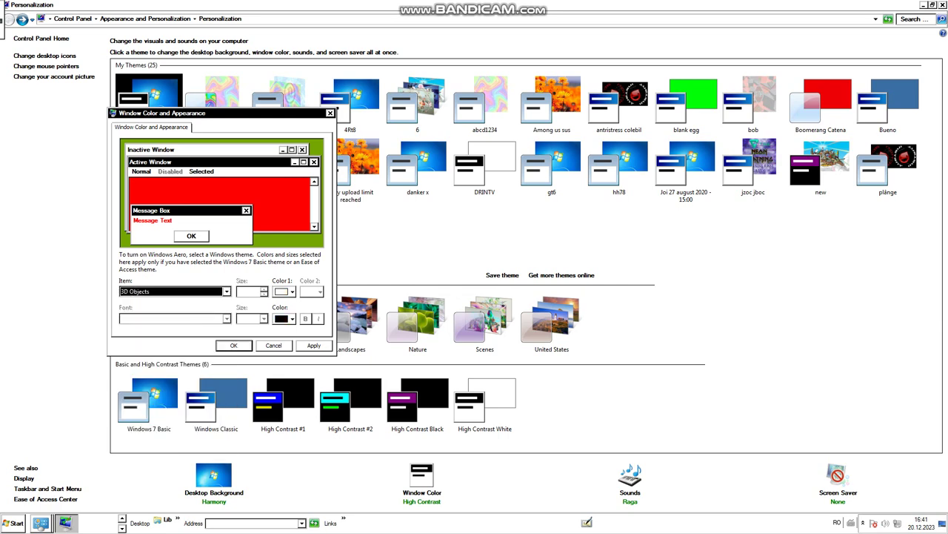
left_click(226, 291)
left_click(211, 309)
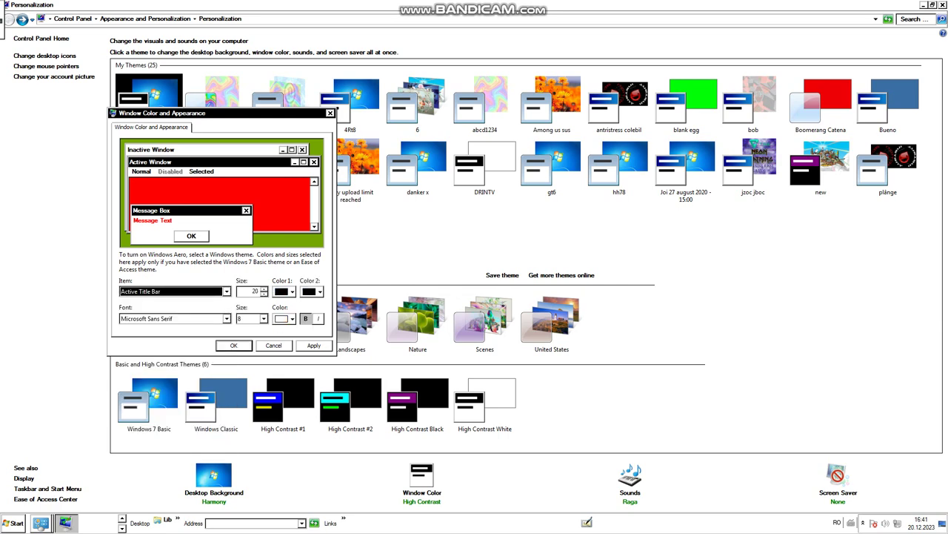
left_click(263, 319)
left_click(253, 460)
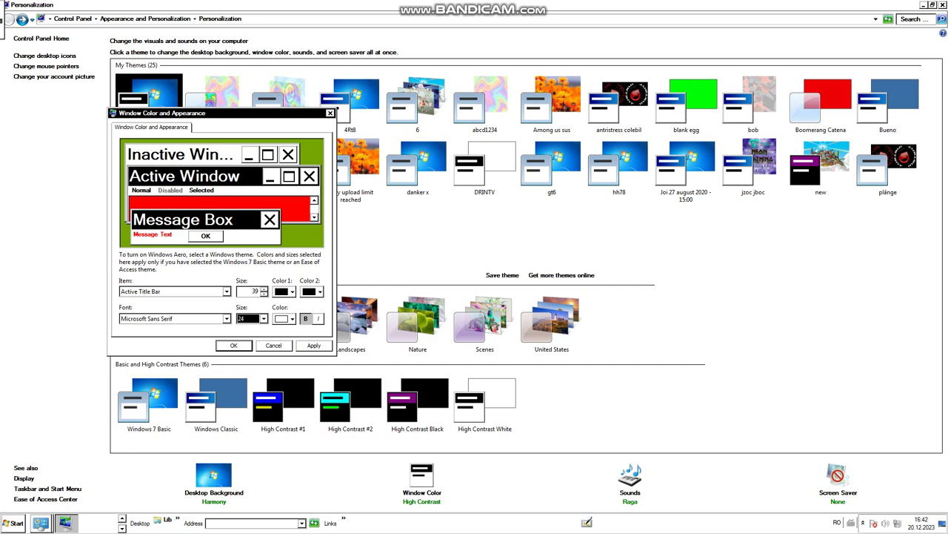
left_click(264, 289)
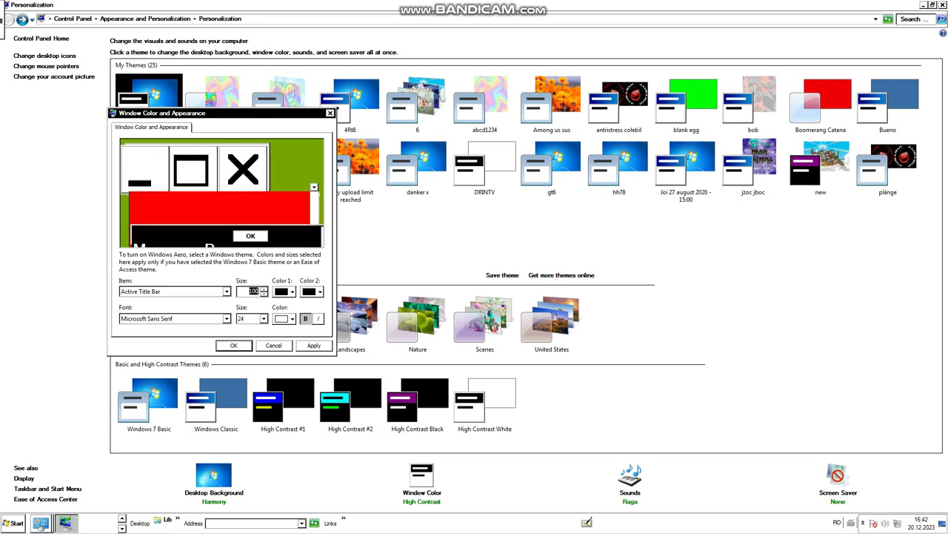
Step: Set the Desktop item's Color 1 to white and apply the appearance changes
left_click(227, 291)
left_click(171, 346)
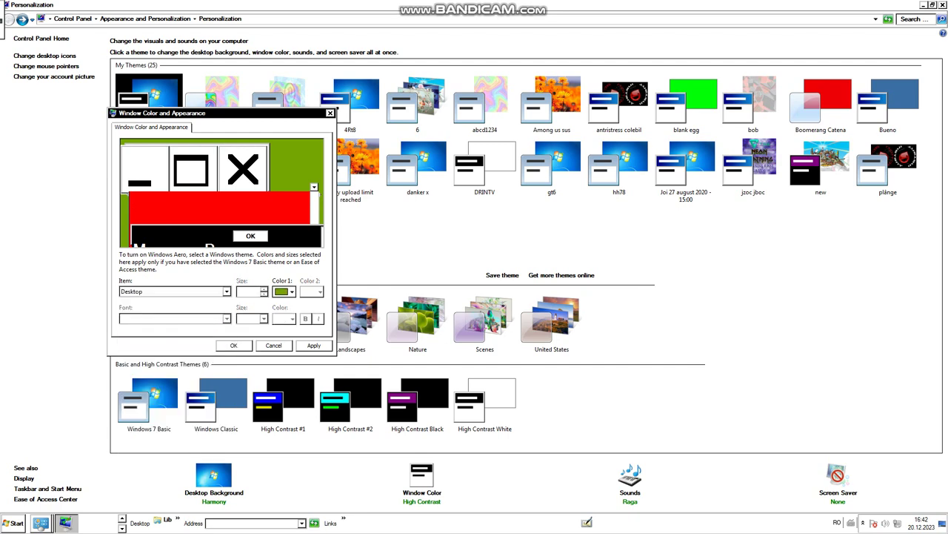
left_click(285, 292)
left_click(280, 305)
left_click(315, 345)
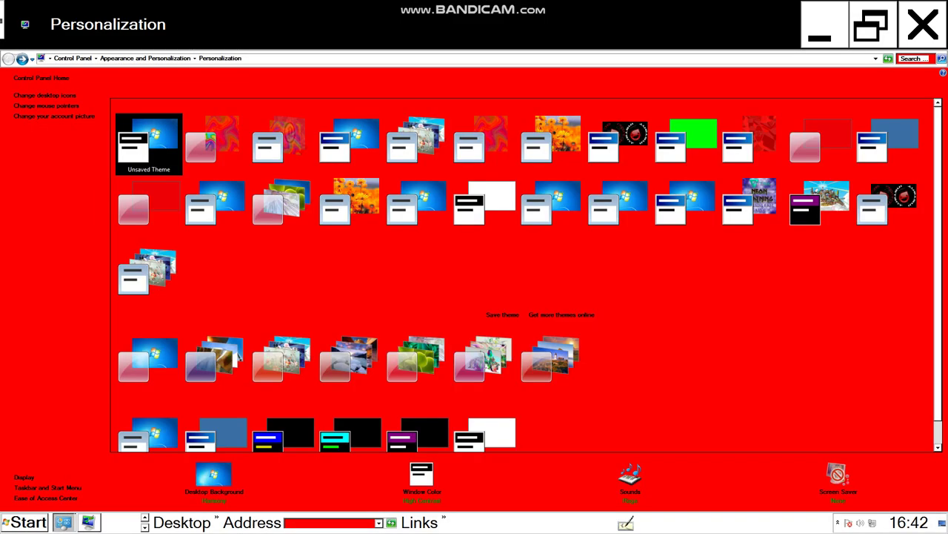
Step: Set the desktop background to the pictures from the Pictures Library and return to the Personalization page
left_click(213, 477)
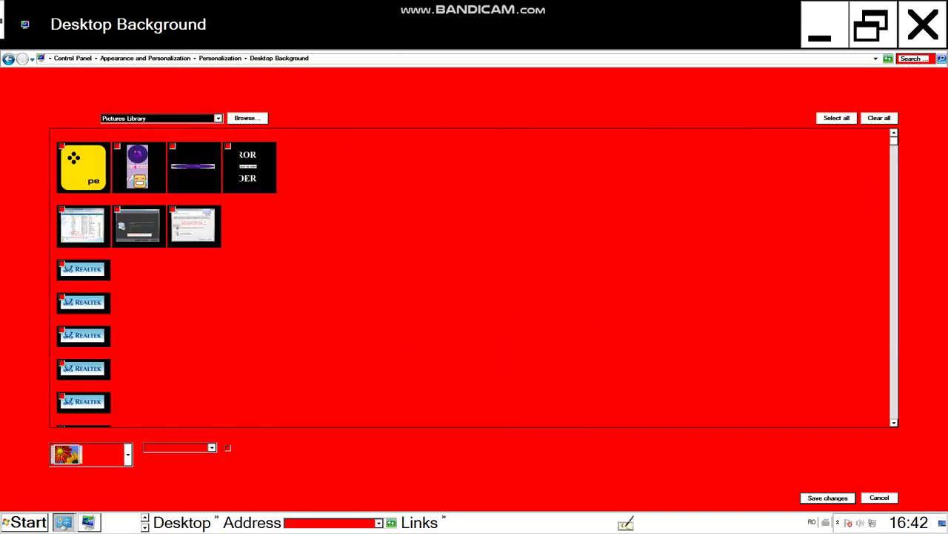
key("alt+Left")
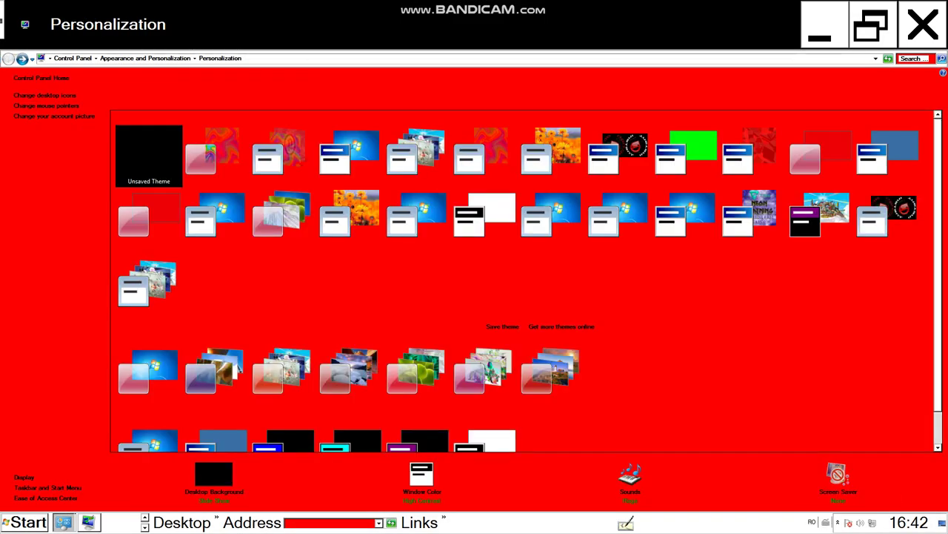
Step: Set the desktop background to the default Windows logo picture from Windows Desktop Backgrounds and save the change
left_click(213, 482)
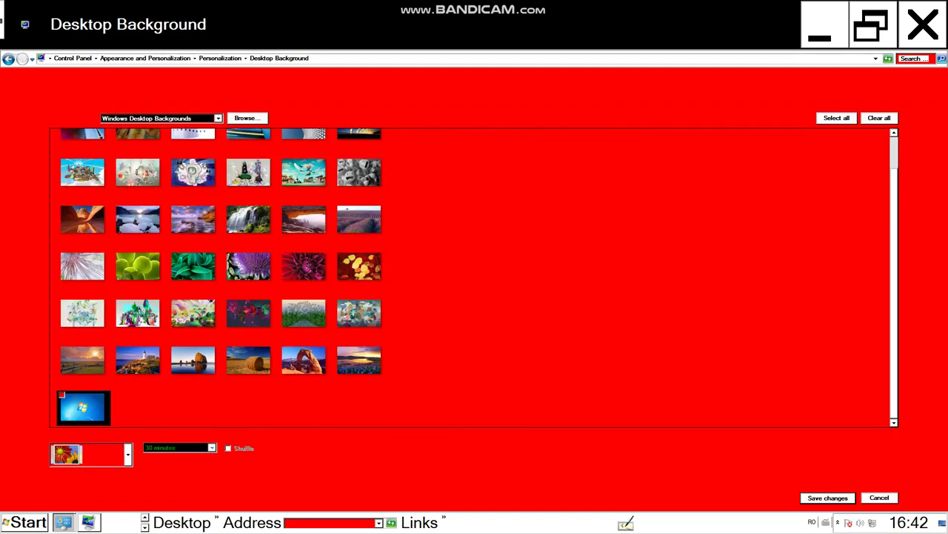
left_click(218, 119)
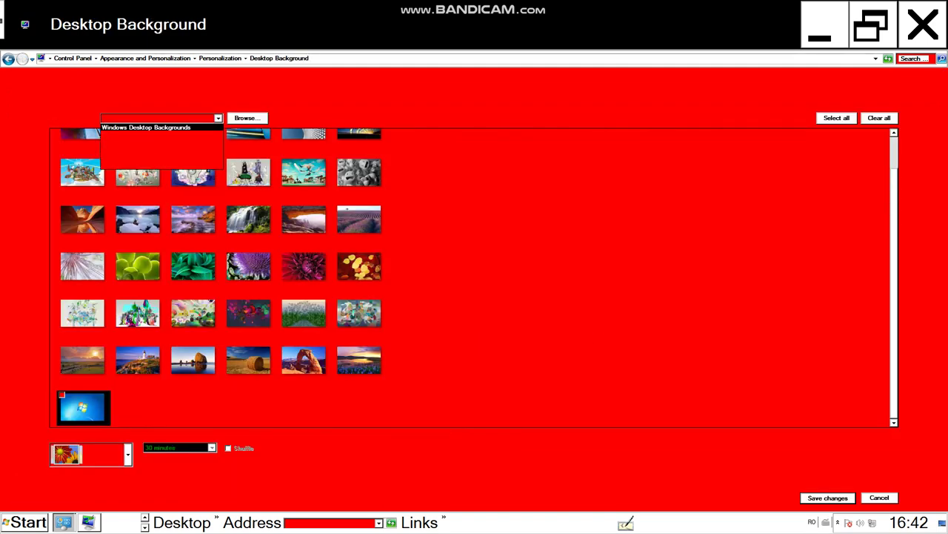
left_click(146, 128)
left_click(62, 395)
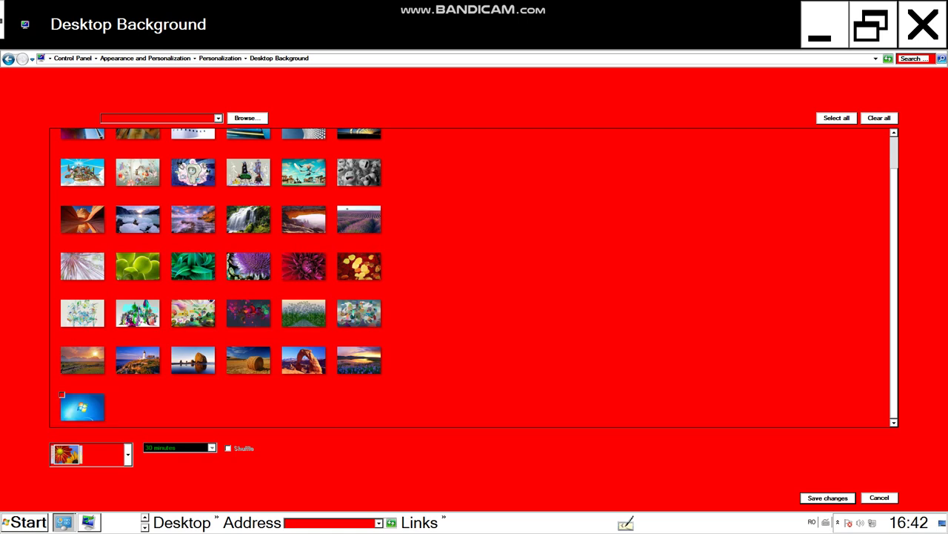
left_click(62, 395)
left_click(828, 498)
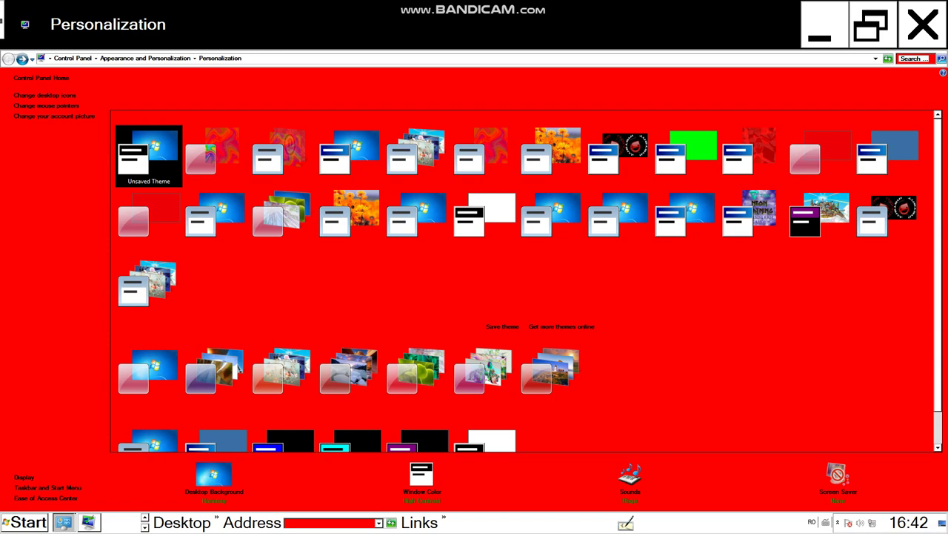
Step: Open the screen saver settings and choose the Ribbons screen saver
left_click(838, 486)
left_click(162, 238)
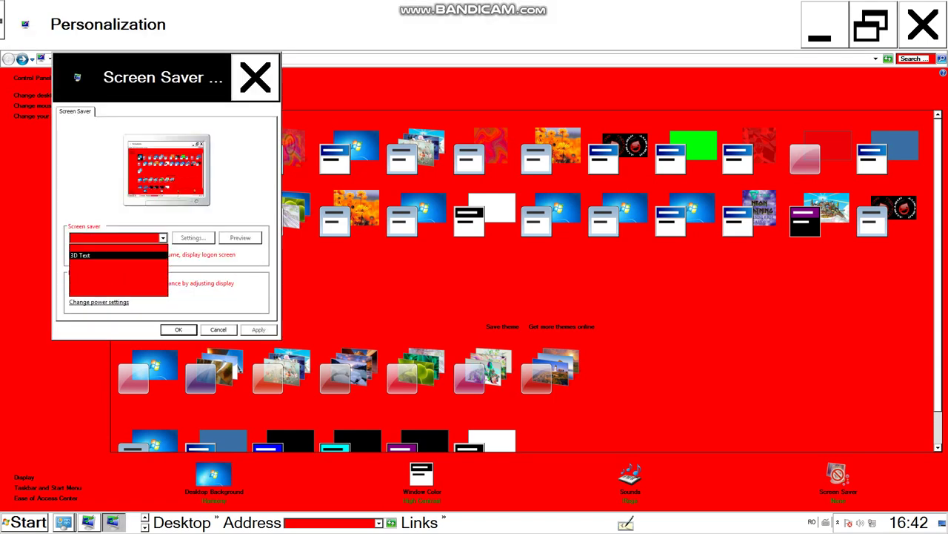
key("Down")
key("Down")
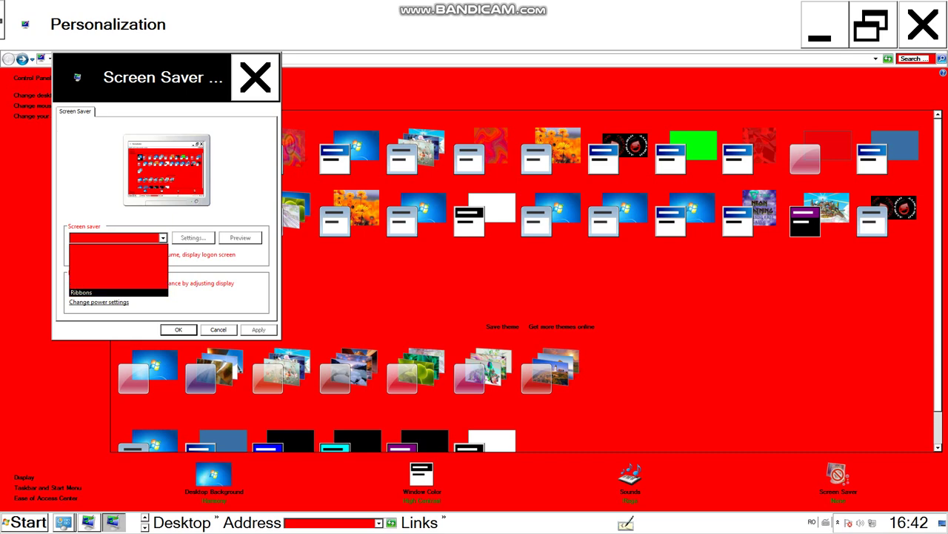
key("Return")
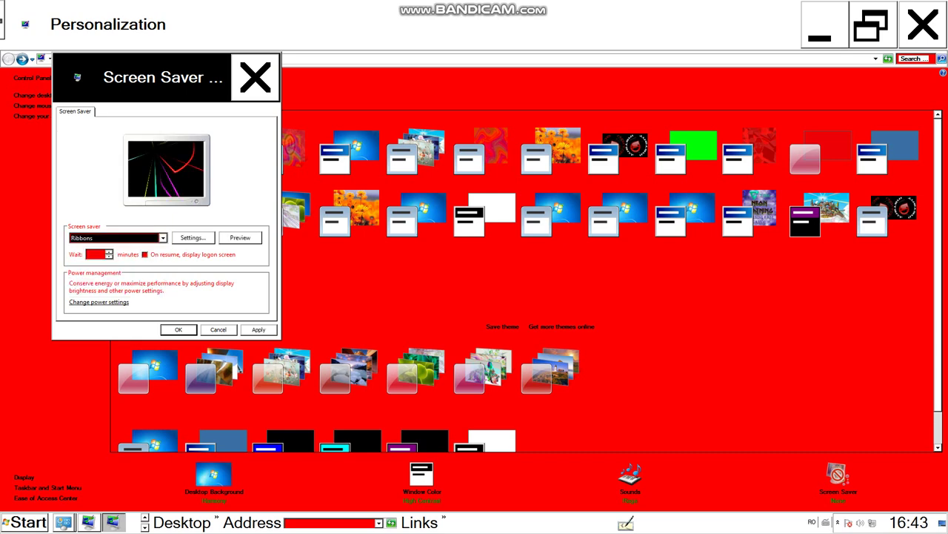
Step: Try the Mystify, Blank and Bubbles screen savers one after another
left_click(162, 238)
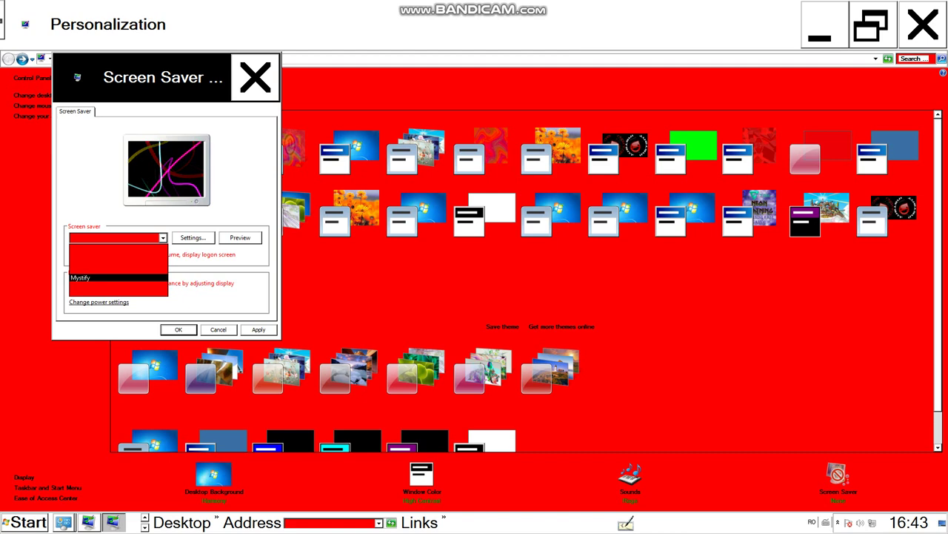
left_click(119, 277)
left_click(162, 238)
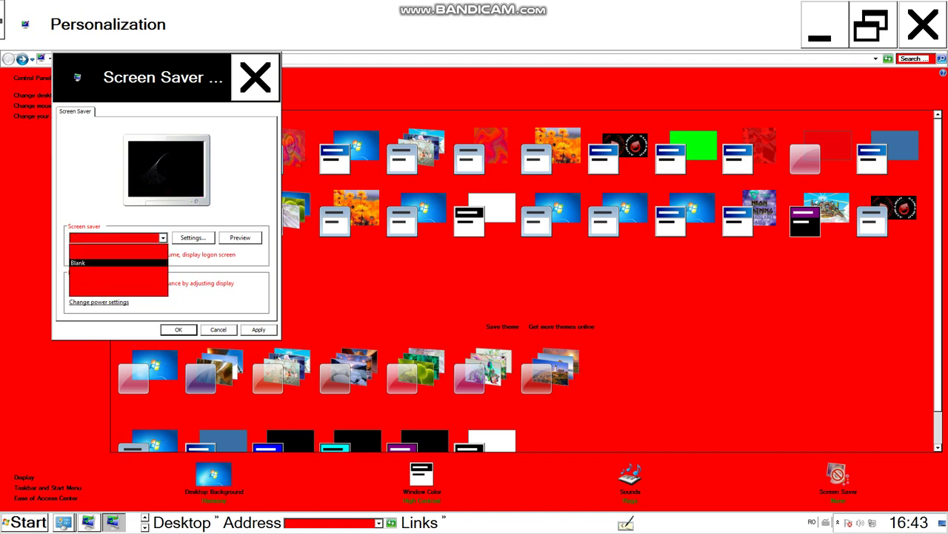
key("Return")
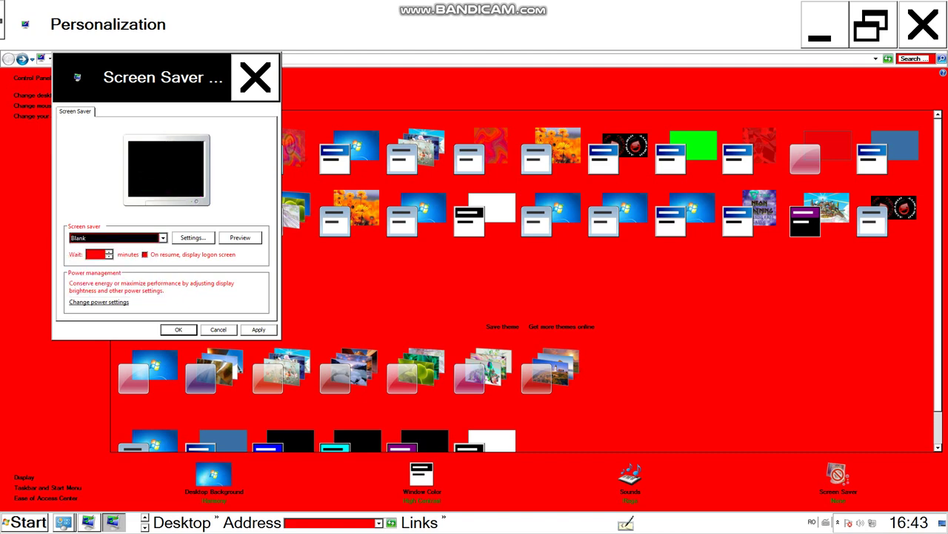
left_click(162, 238)
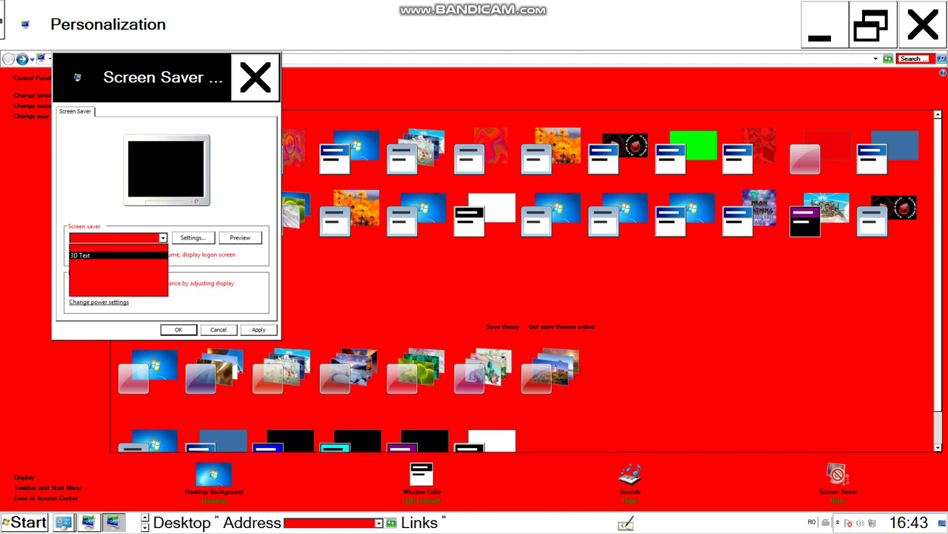
key("Up")
key("Return")
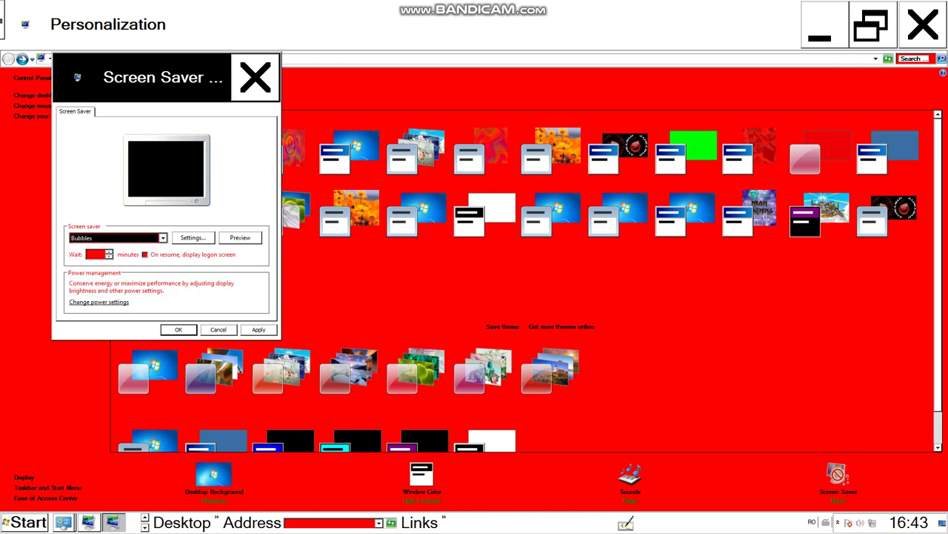
Step: Set the screen saver to Blank and confirm the screen saver settings
key("alt+Down")
key("Up")
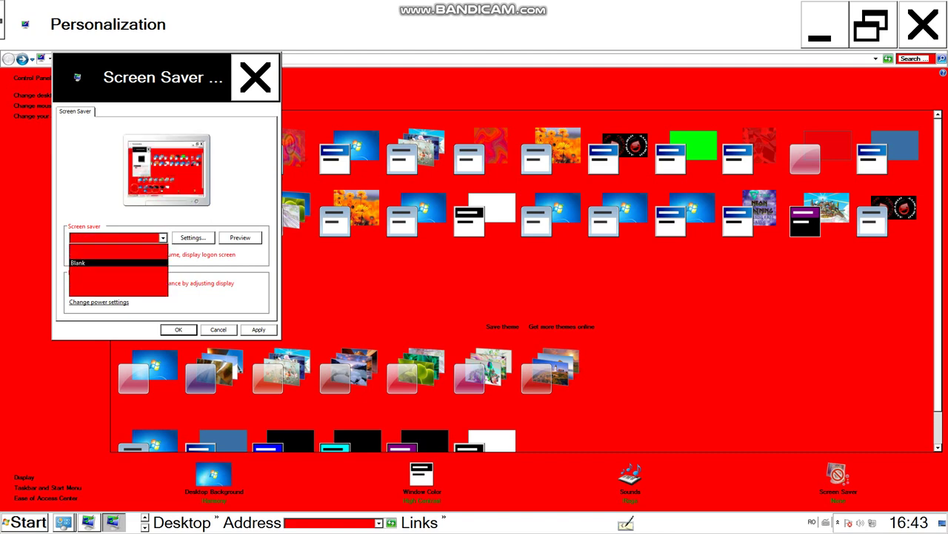
key("Return")
key("Return")
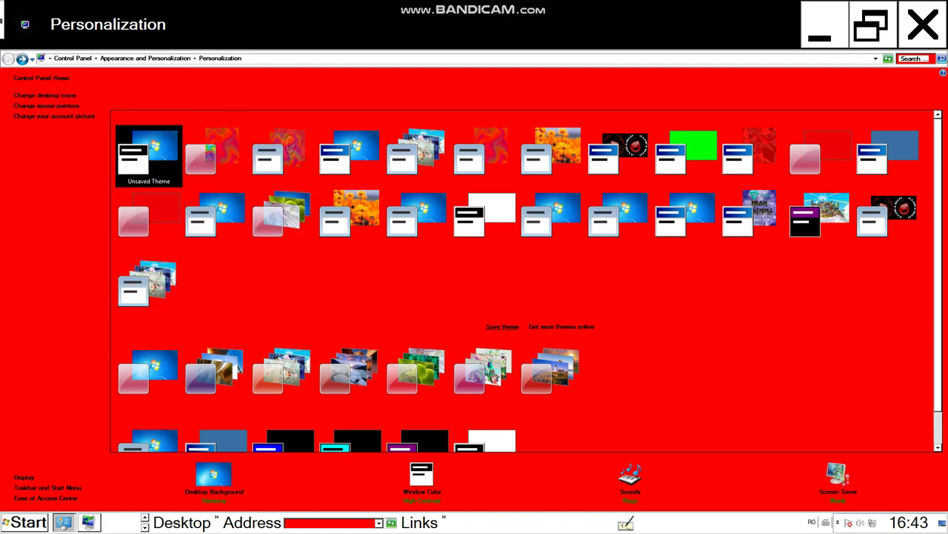
Step: Save the current unsaved theme under the name 6T6T
left_click(502, 327)
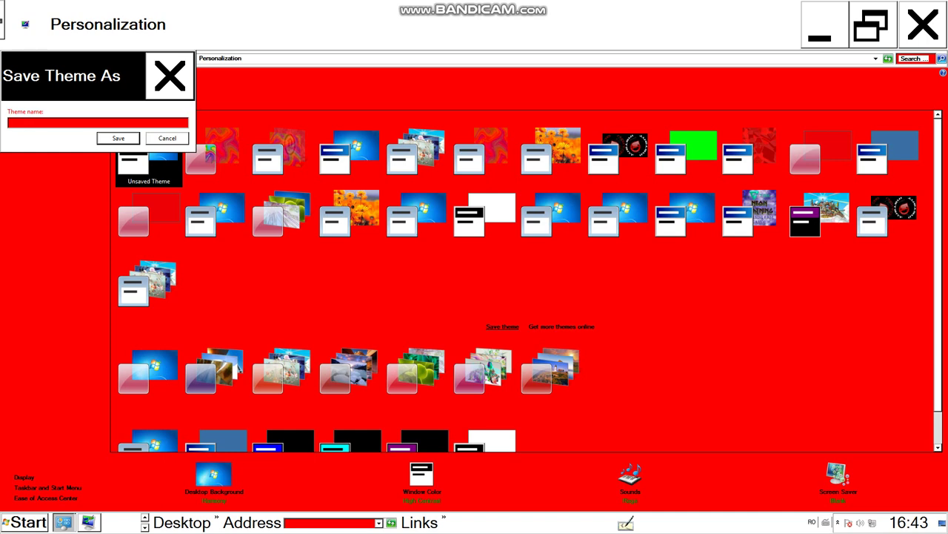
type("6T6T")
key("Return")
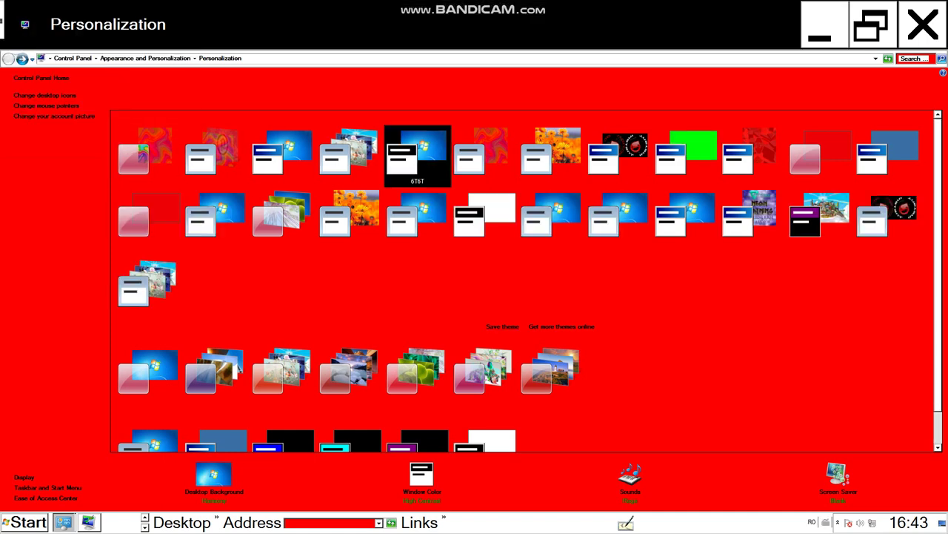
scroll(523, 282, "down", 1)
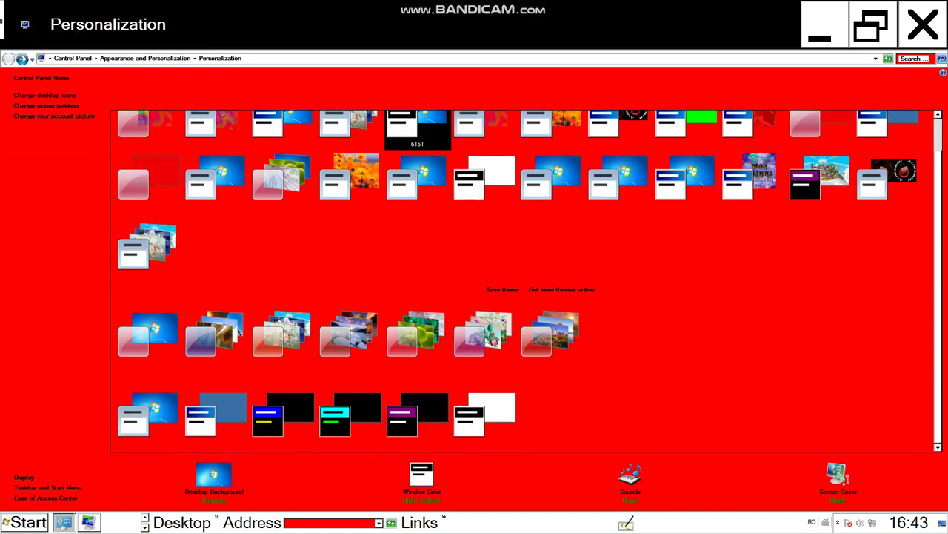
Step: Lock the computer
left_click(25, 522)
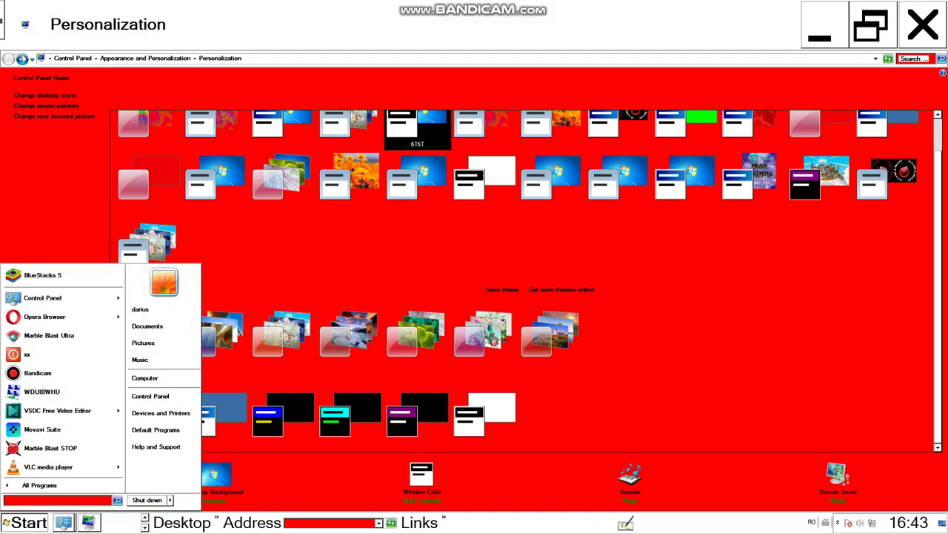
left_click(170, 500)
left_click(195, 474)
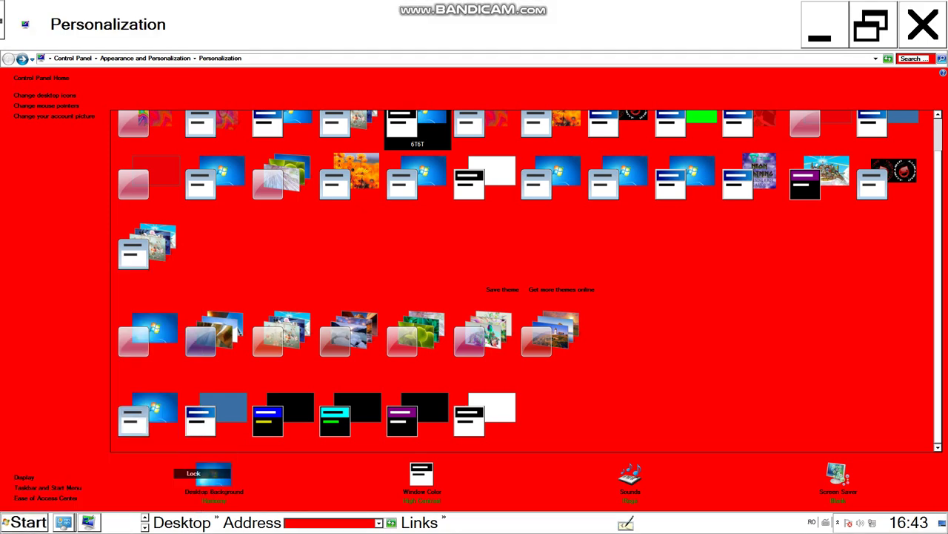